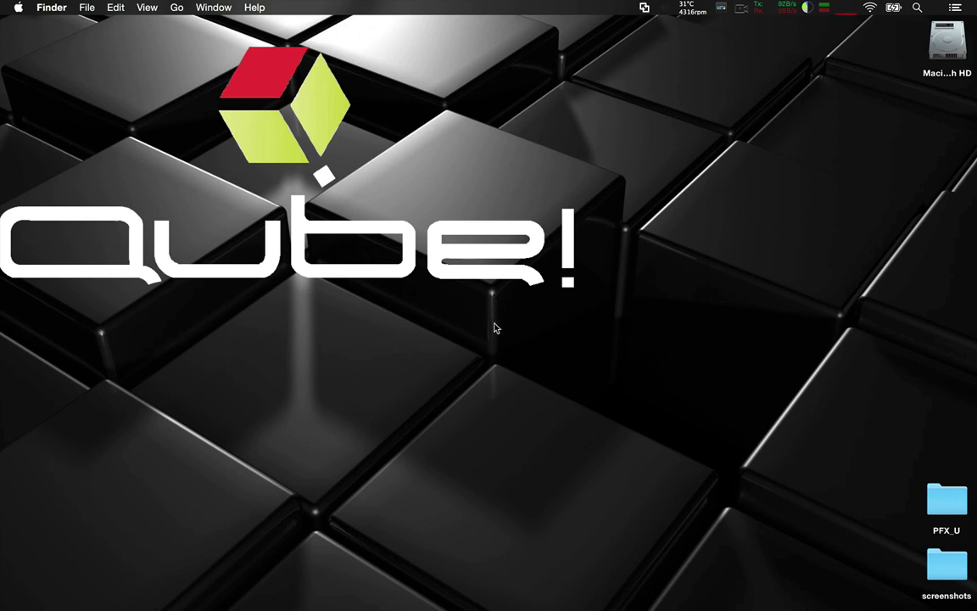
- Install the Maya App UI from WranglerView and select the install confirmation lines in the log
mouse_move(580, 604)
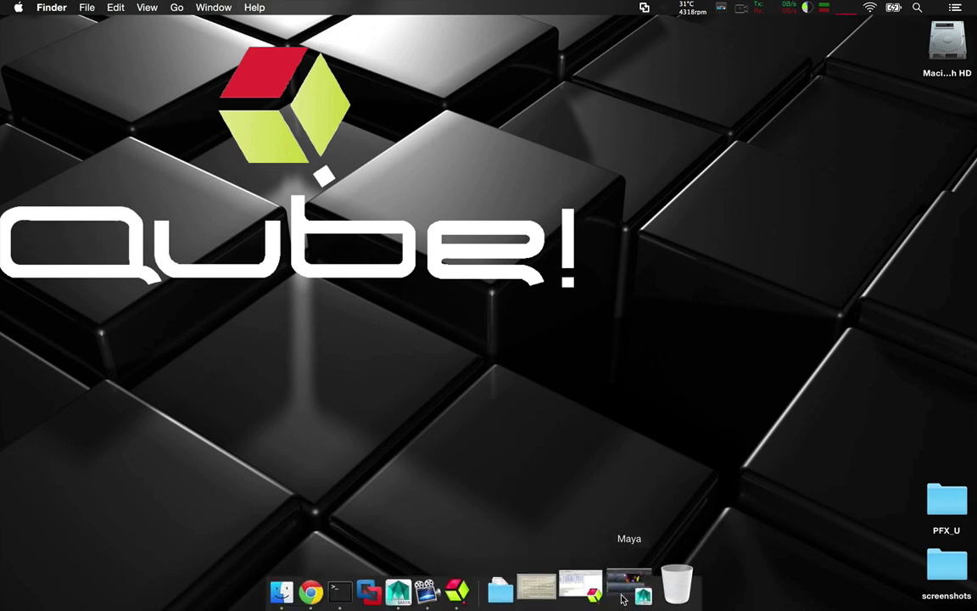
left_click(591, 596)
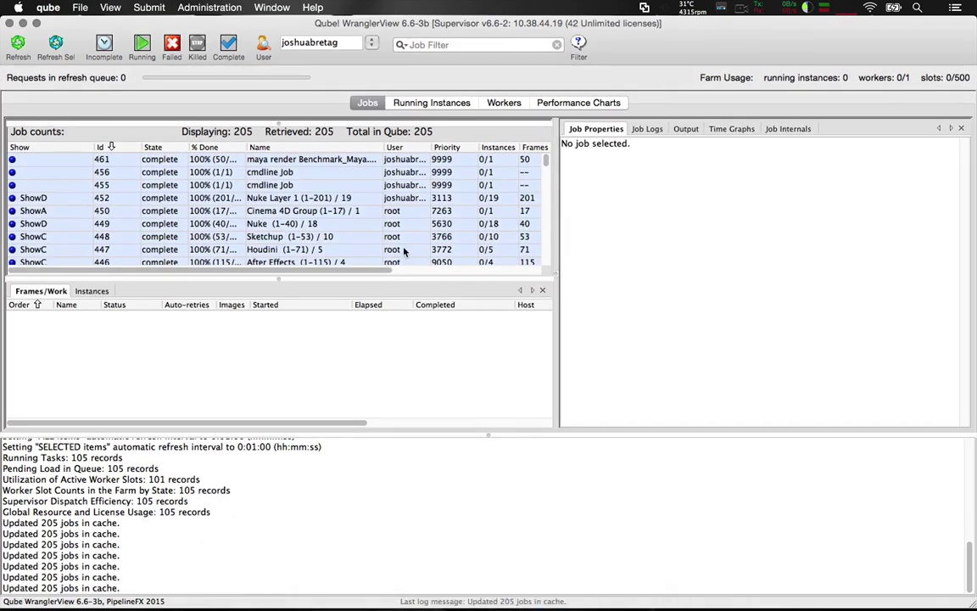
left_click(44, 7)
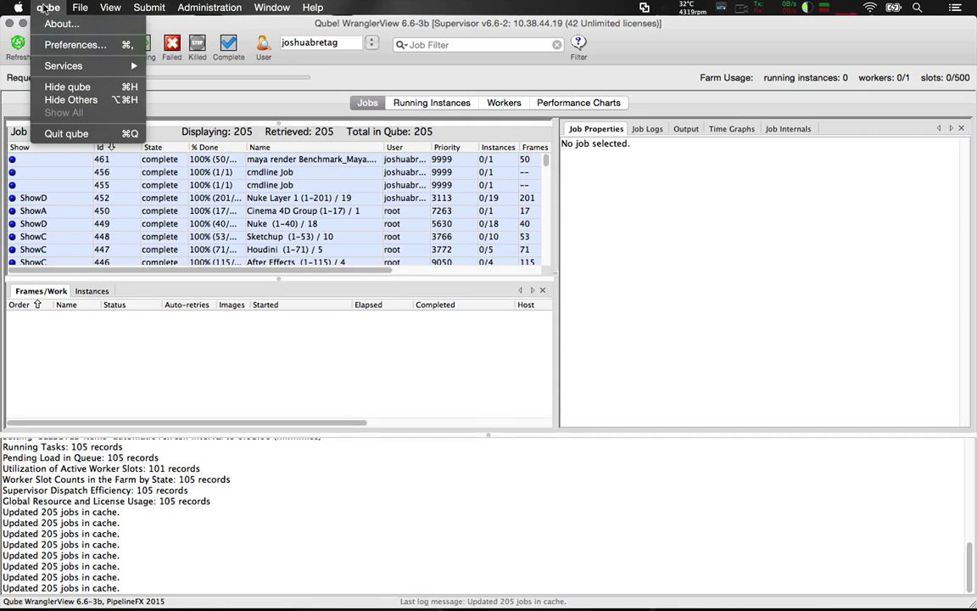
mouse_move(80, 7)
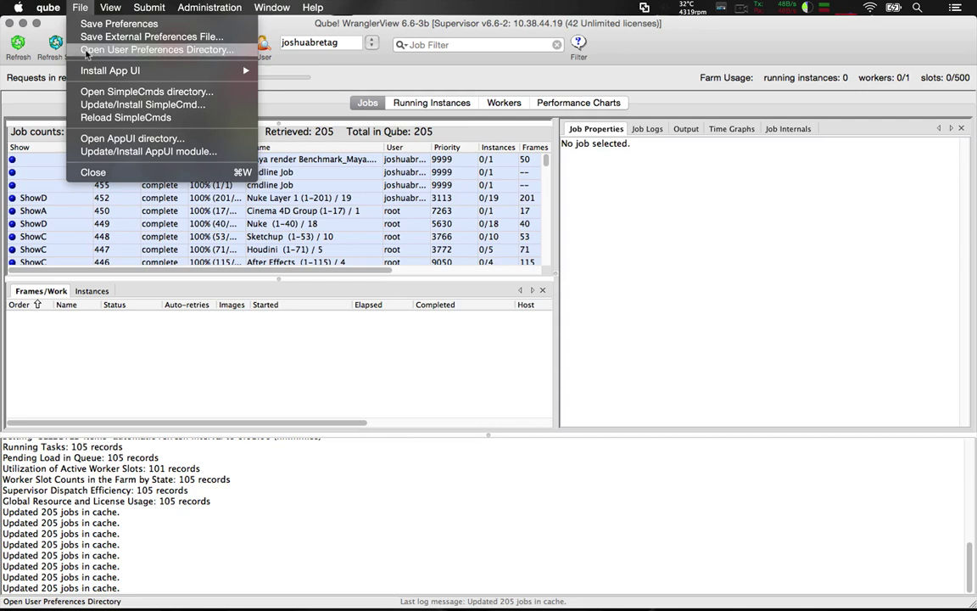
mouse_move(89, 72)
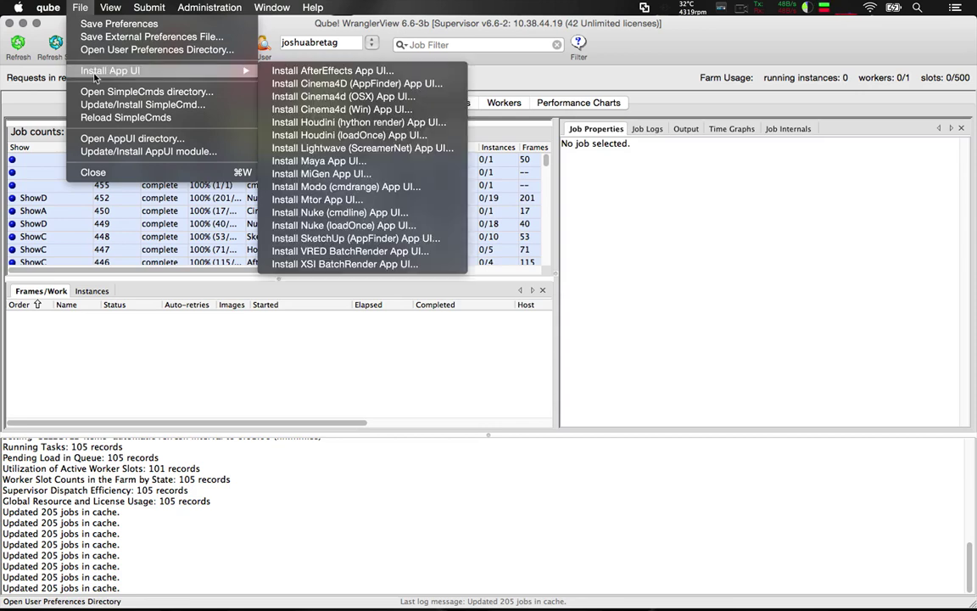
left_click(319, 161)
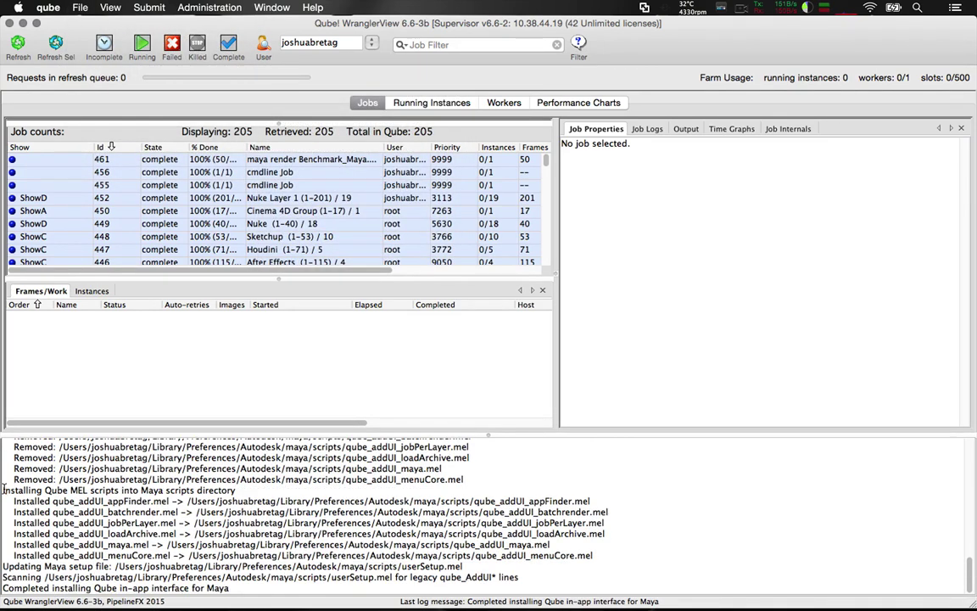
left_click_drag(4, 492, 255, 597)
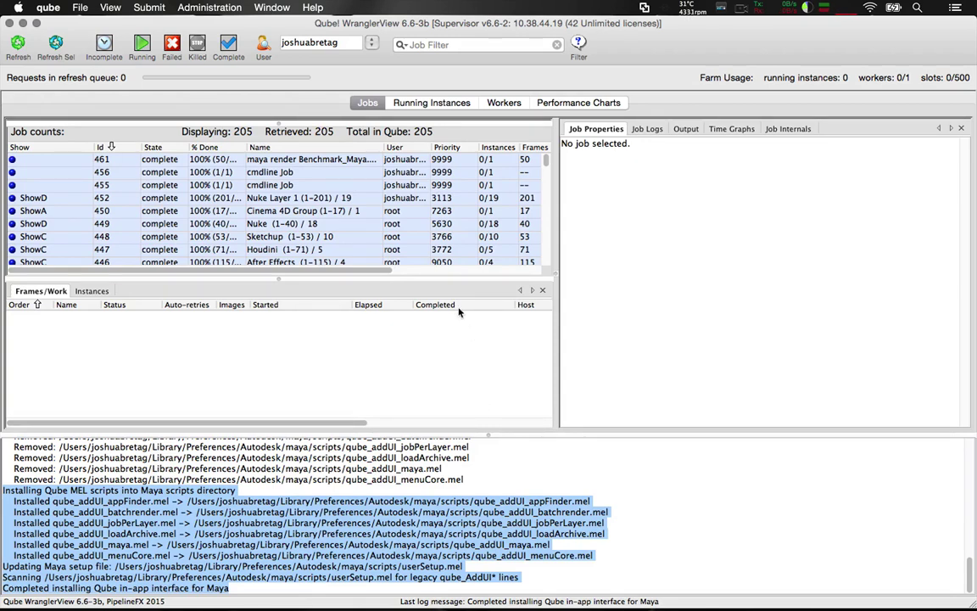
- Restore Maya and open the Submit maya dialog via Qube! > Submit Maya Render Job
mouse_move(708, 607)
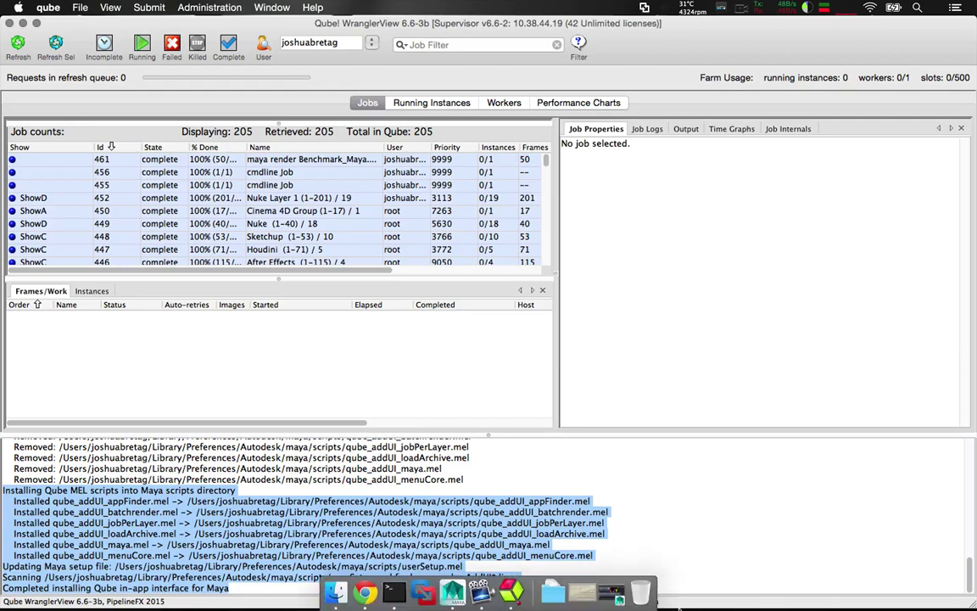
left_click(601, 594)
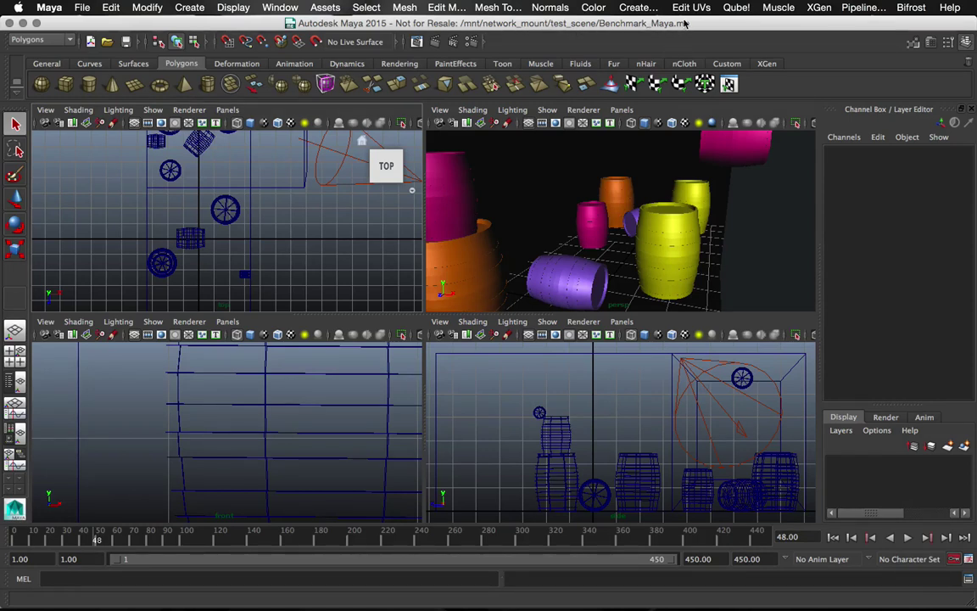
left_click(734, 7)
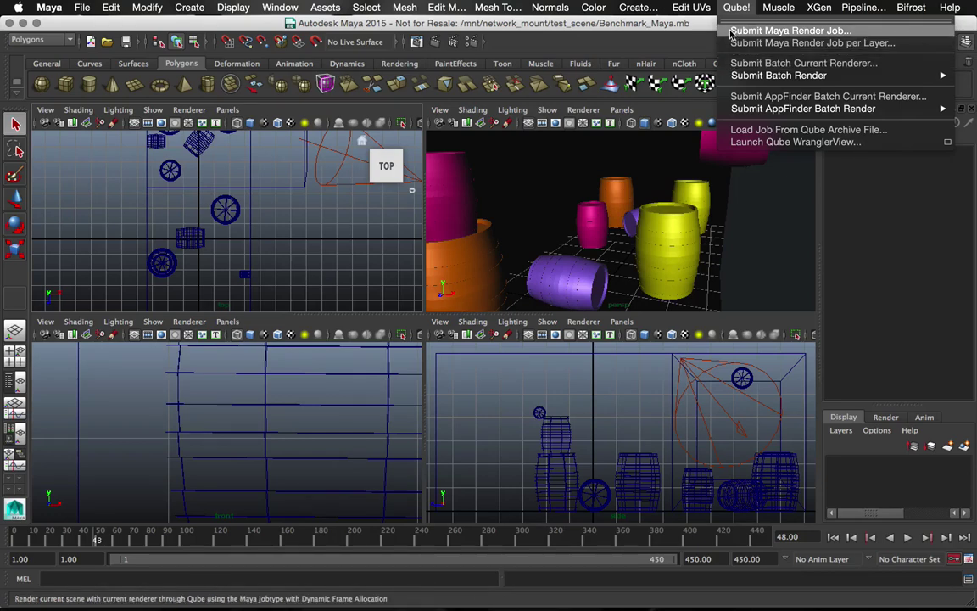
left_click(730, 32)
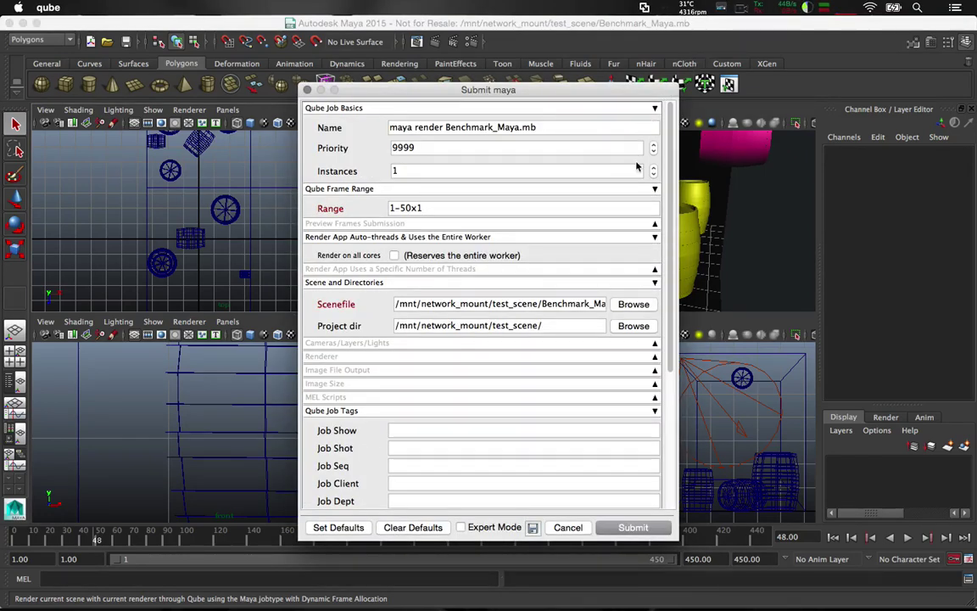
- Turn on Expert Mode and enable Render on all cores
left_click(459, 526)
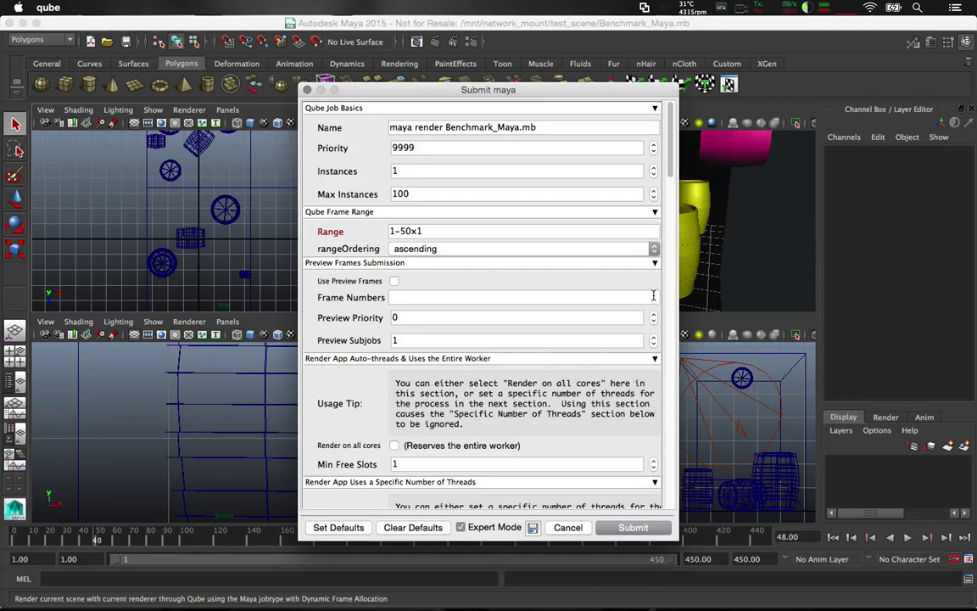
scroll(670, 195, "down", 5)
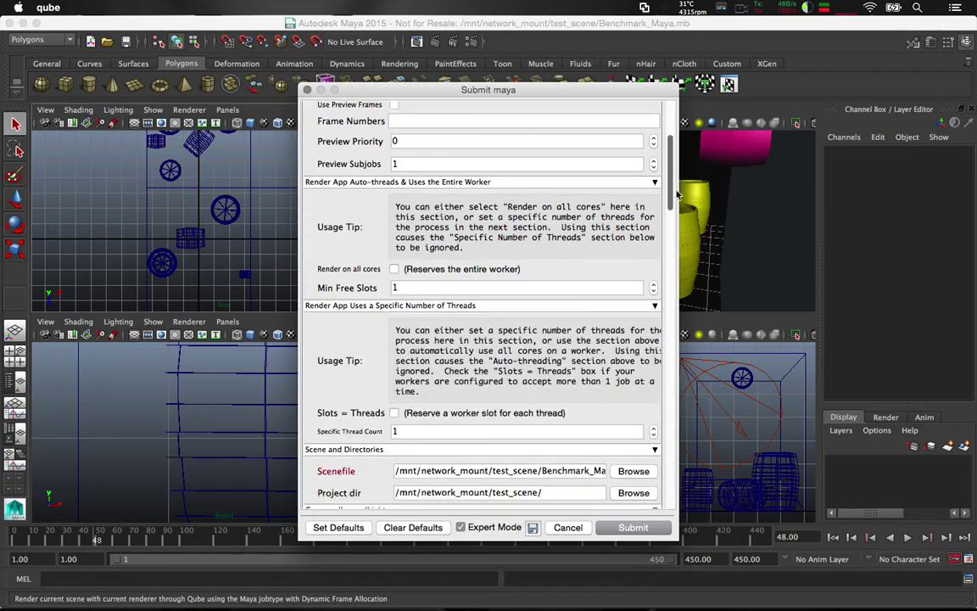
scroll(675, 197, "down", 2)
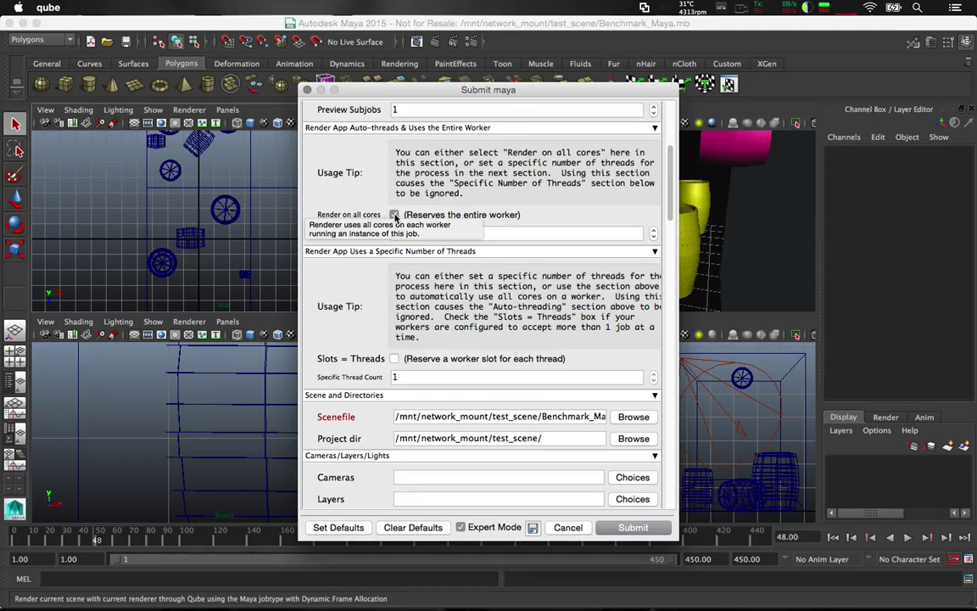
left_click(394, 214)
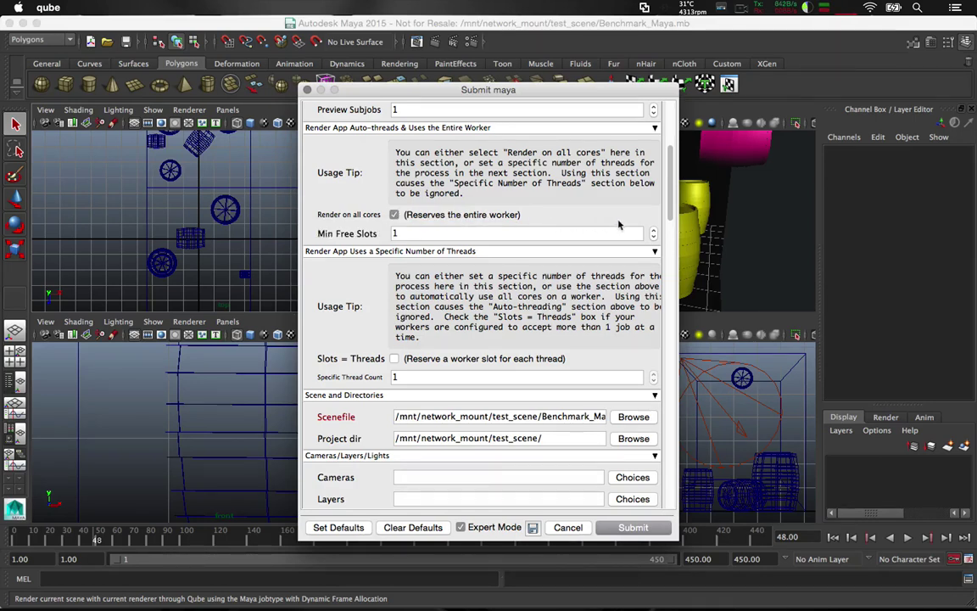
- Scroll down through the scene path to the Qube Worker Selection settings
scroll(666, 231, "down", 5)
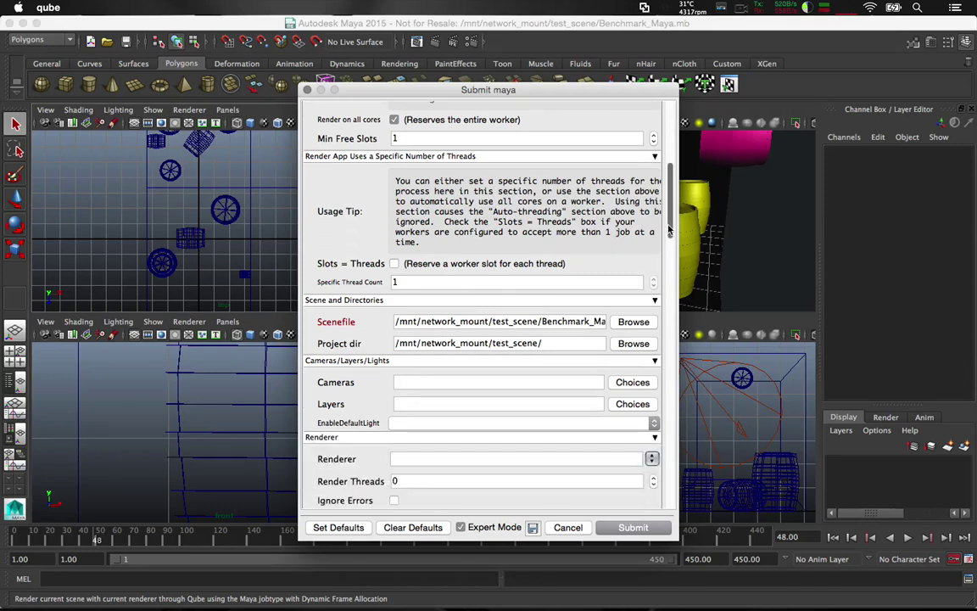
scroll(667, 222, "down", 1)
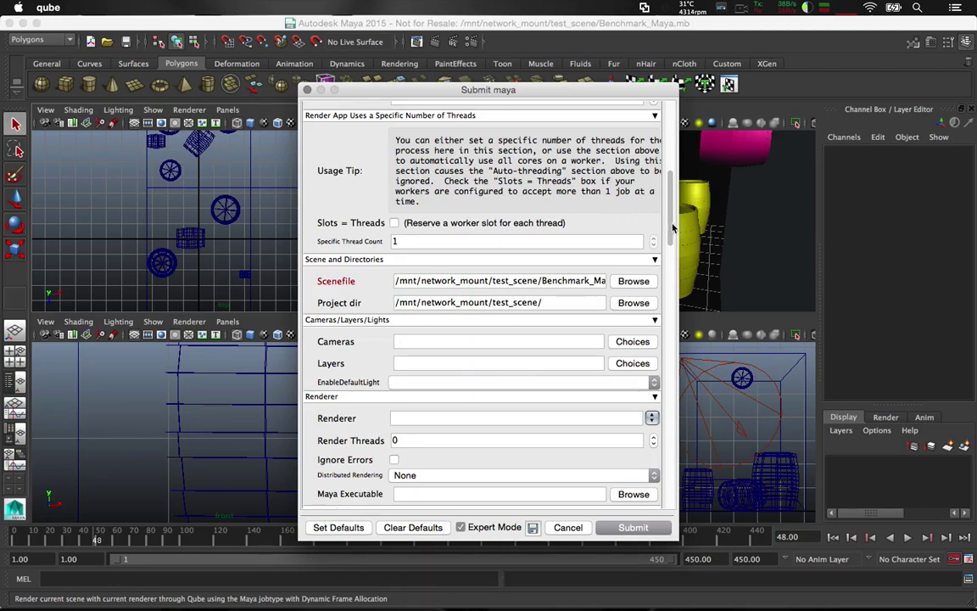
scroll(534, 216, "down", 1)
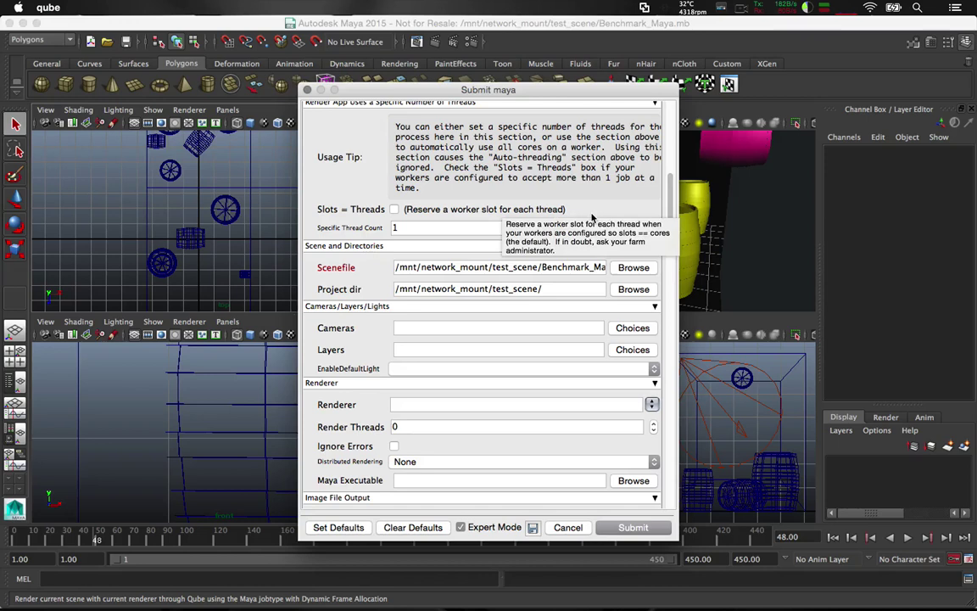
scroll(627, 212, "down", 4)
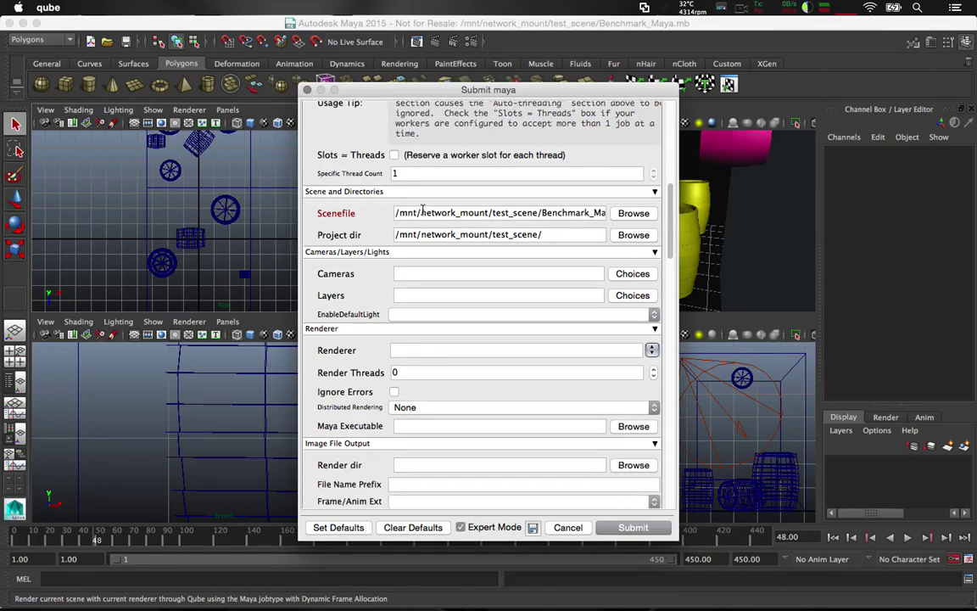
left_click_drag(395, 213, 393, 235)
scroll(670, 218, "down", 2)
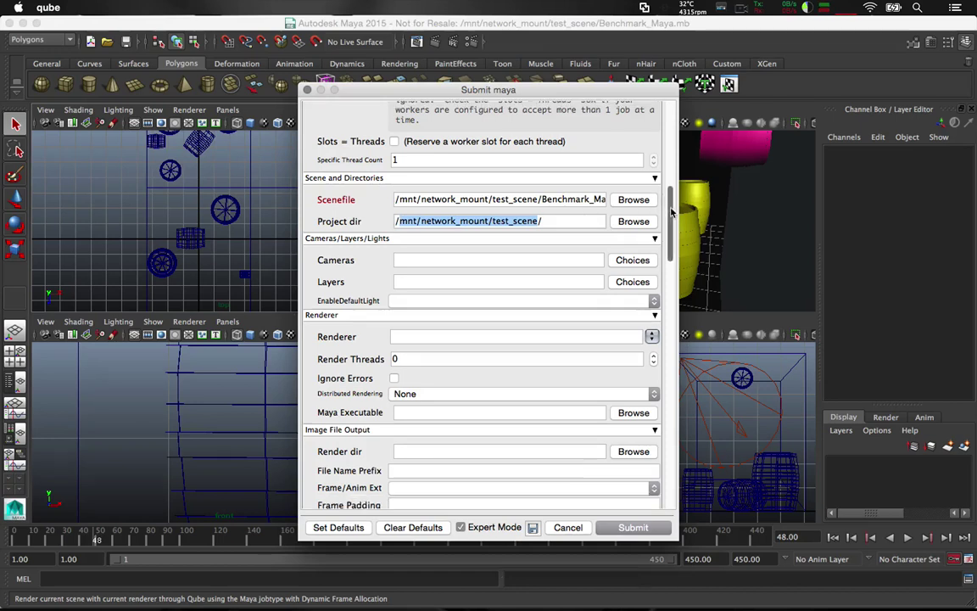
left_click_drag(670, 218, 674, 346)
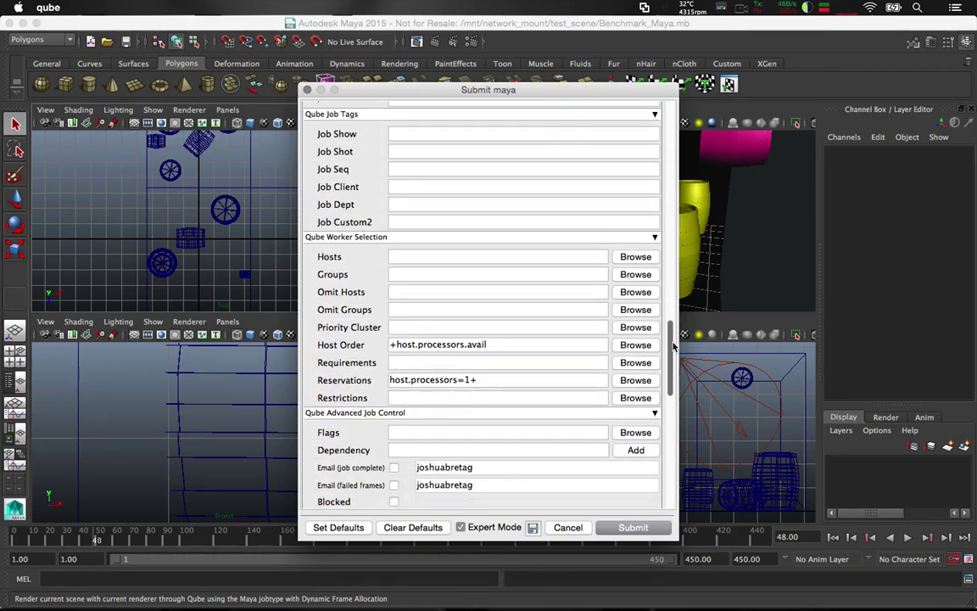
triple_click(469, 379)
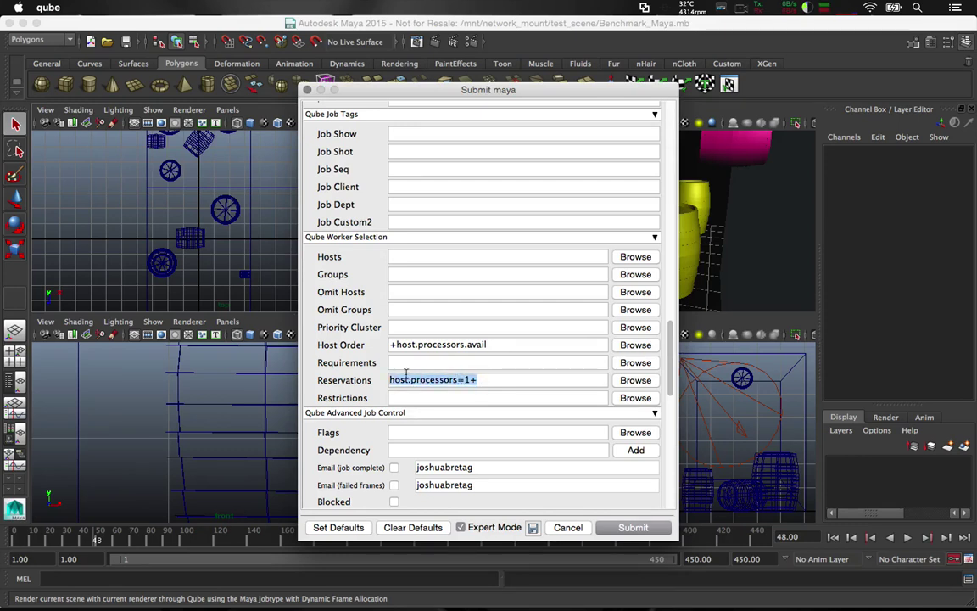
left_click(502, 381)
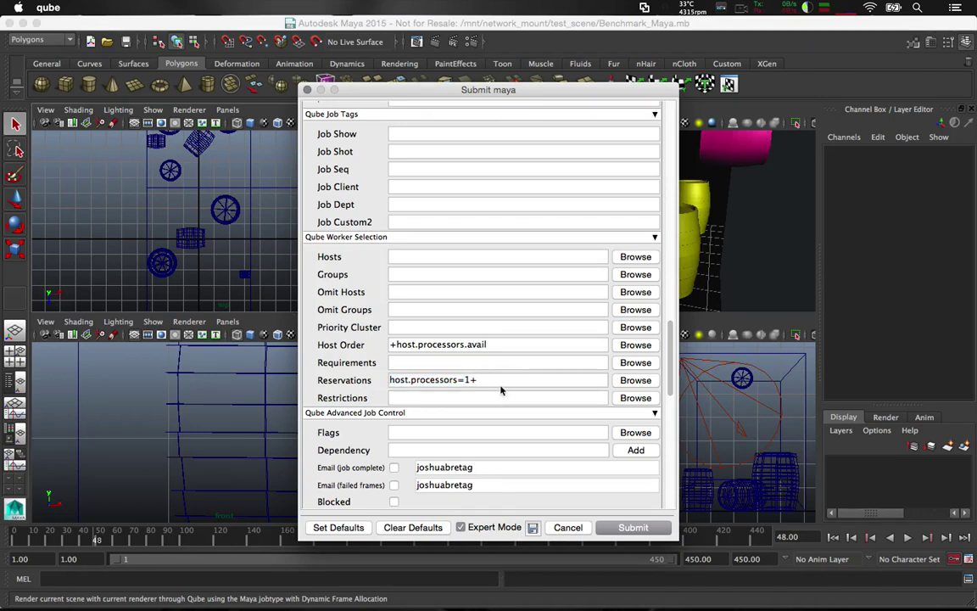
left_click(632, 259)
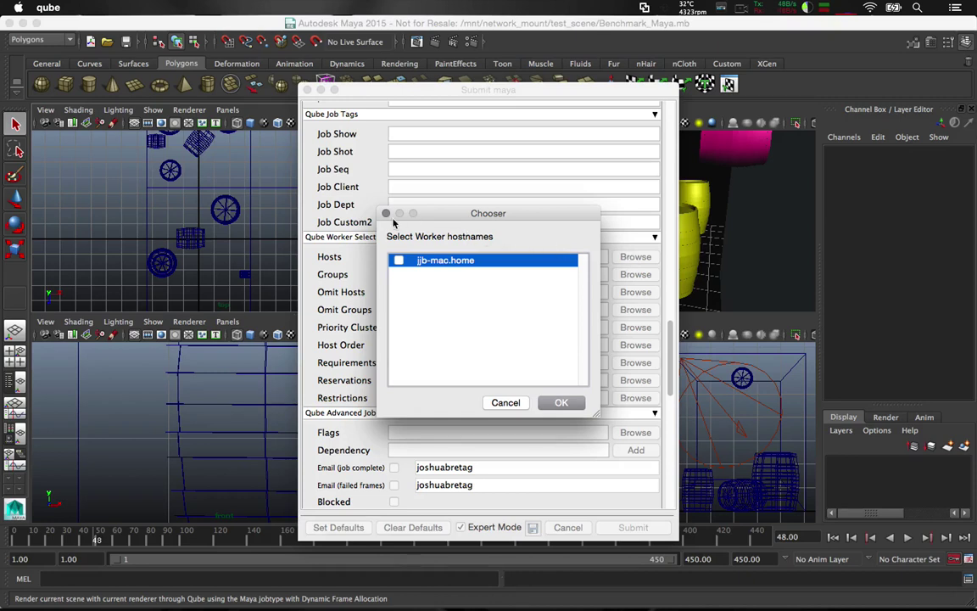
left_click(385, 214)
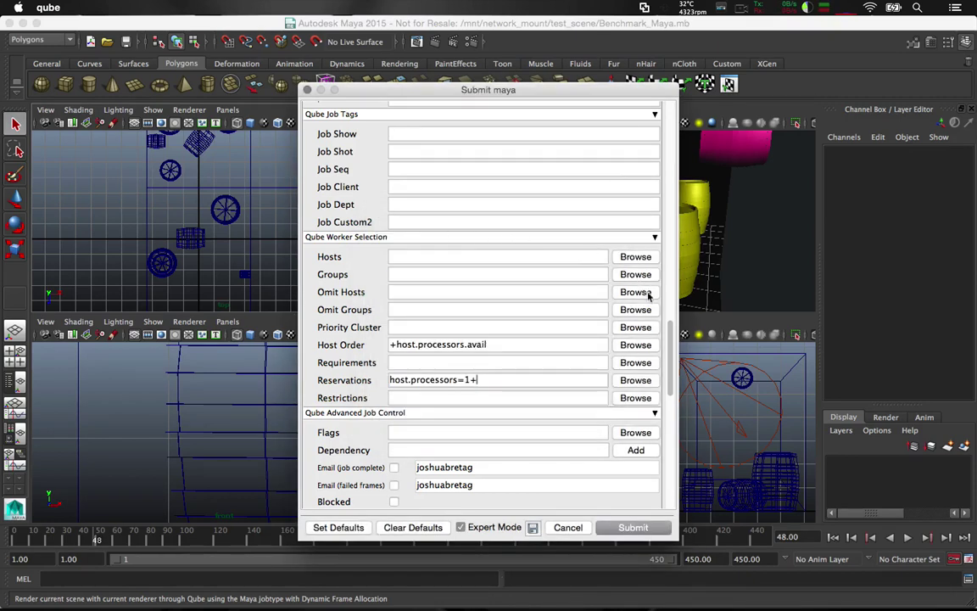
left_click_drag(674, 334, 670, 386)
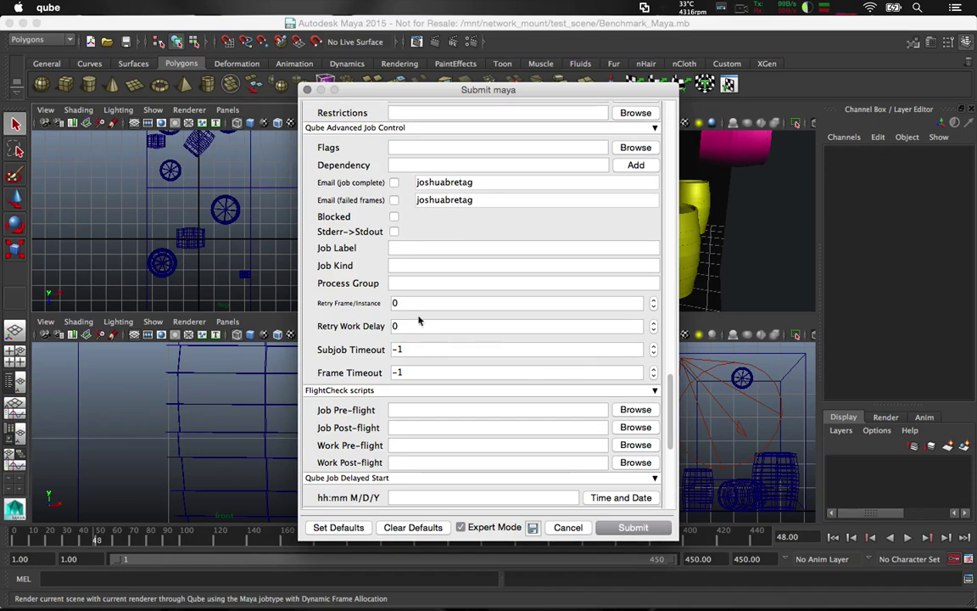
- Set Retry Frame/Instance to 1 and scroll to the bottom of the dialog
double_click(392, 303)
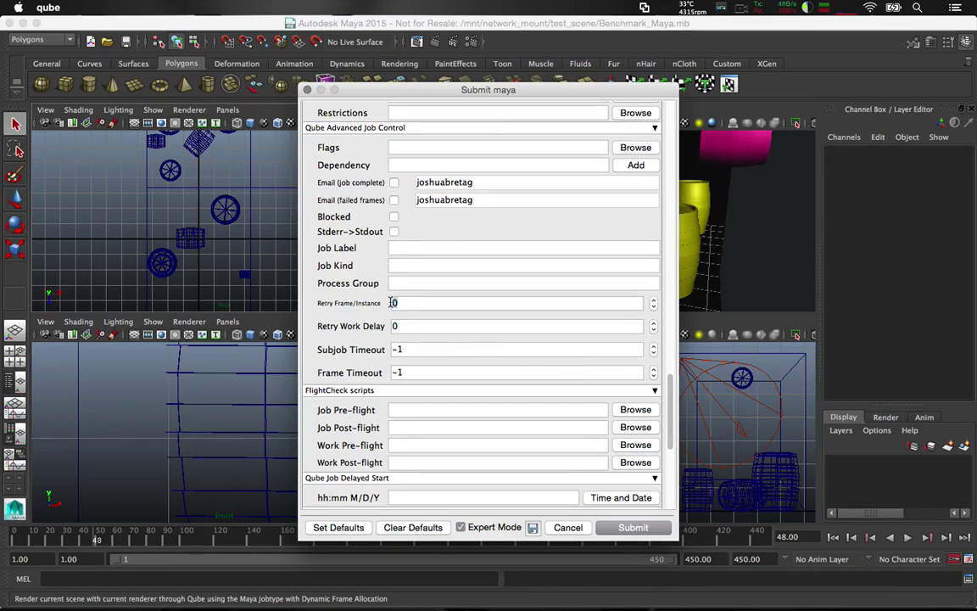
type("1")
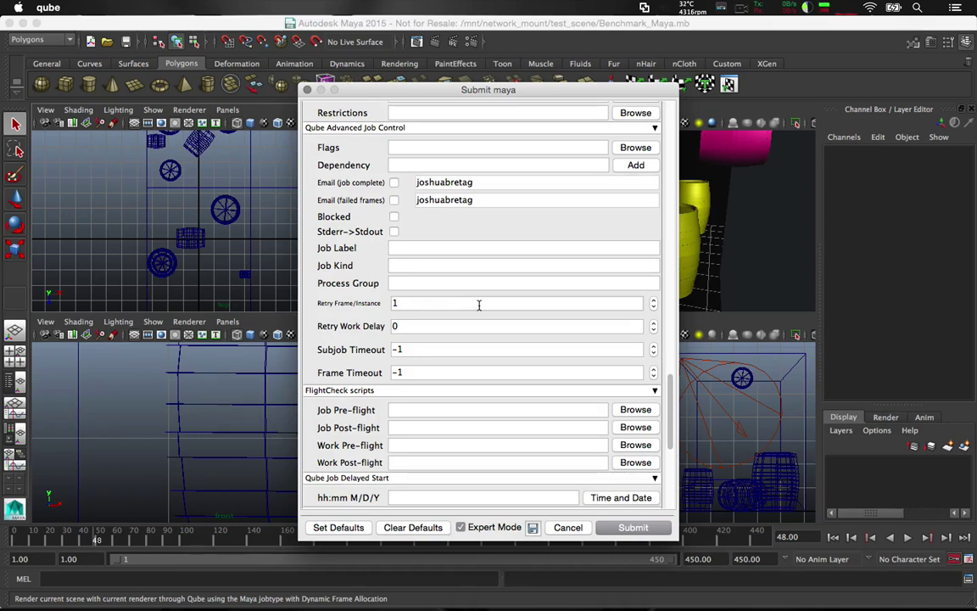
left_click_drag(668, 387, 670, 446)
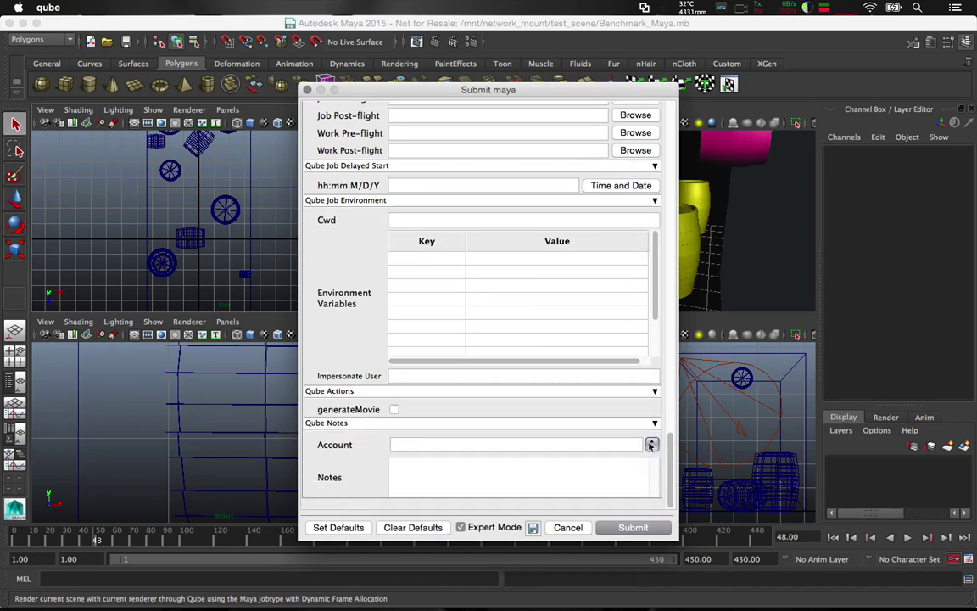
- Save the job settings as defaults and reopen the Maya render submission in Expert Mode
left_click(339, 528)
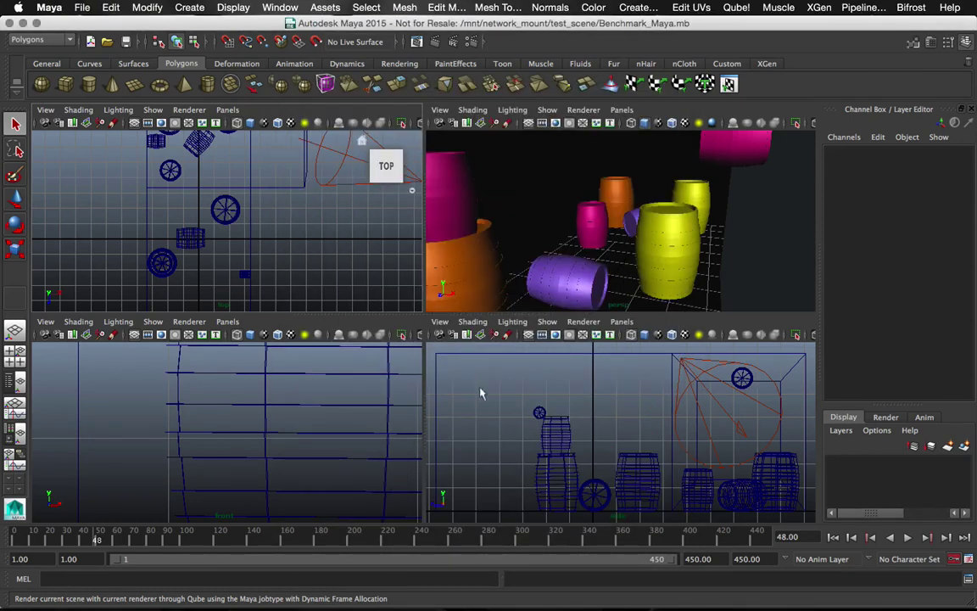
left_click(734, 8)
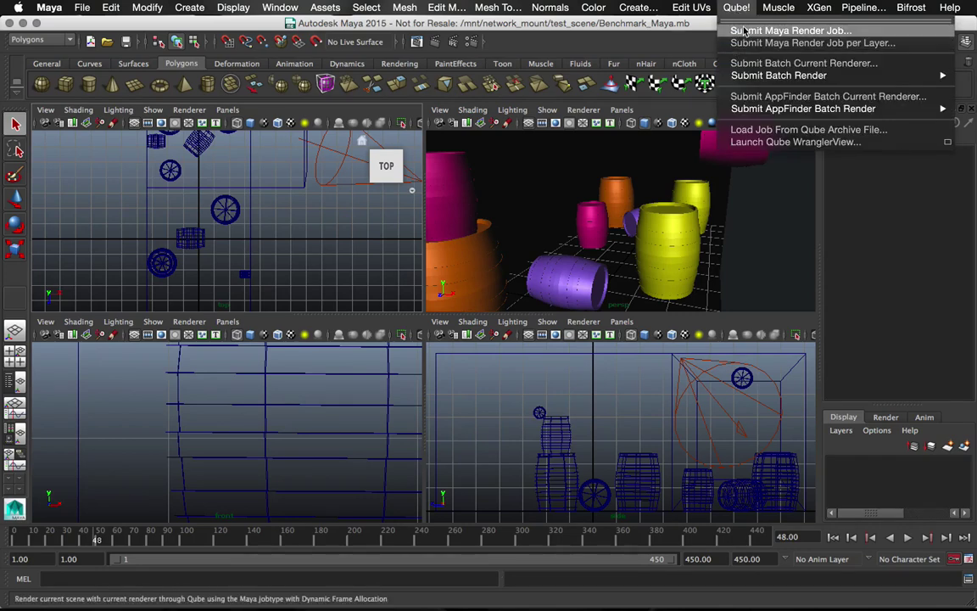
left_click(745, 31)
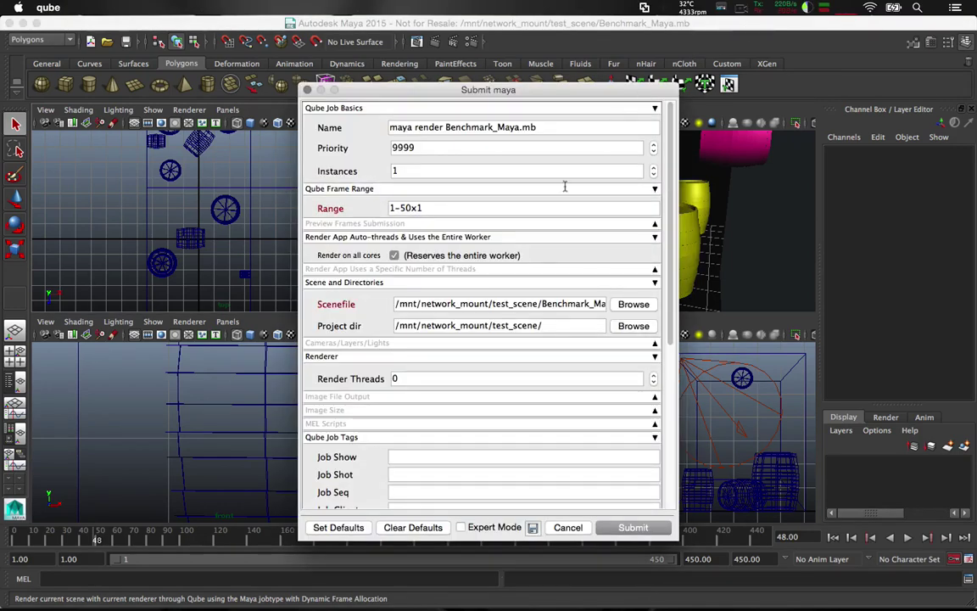
left_click(461, 527)
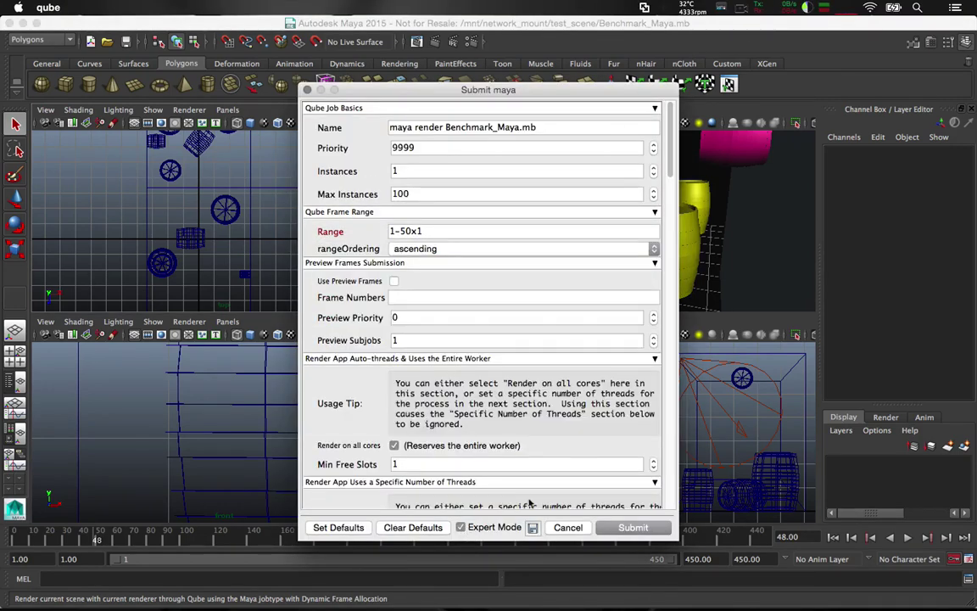
- Confirm Reservations still reads host.processors=1+, then scroll to the bottom
left_click_drag(670, 175, 665, 345)
scroll(594, 356, "down", 8)
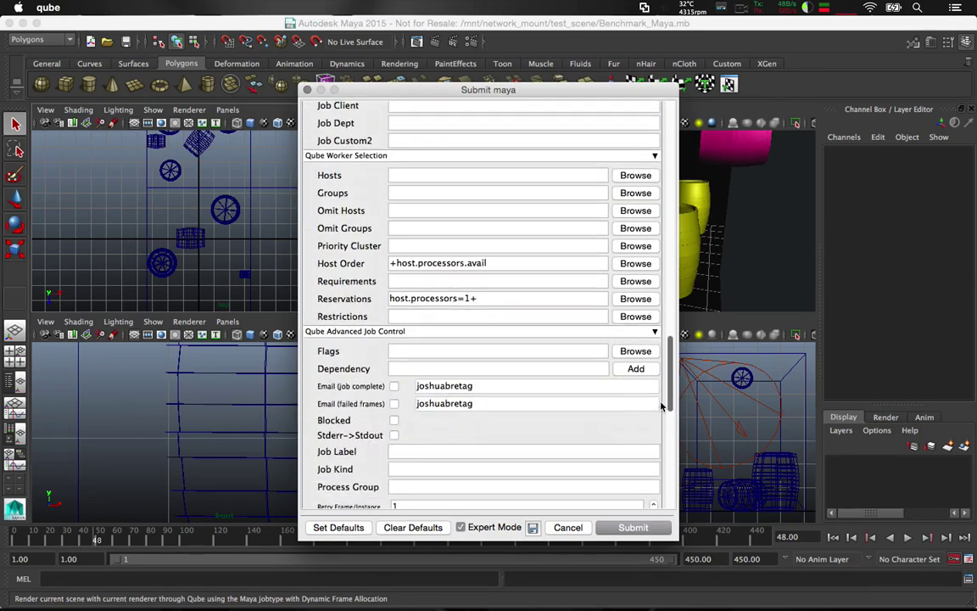
left_click(489, 298)
left_click_drag(489, 297, 384, 290)
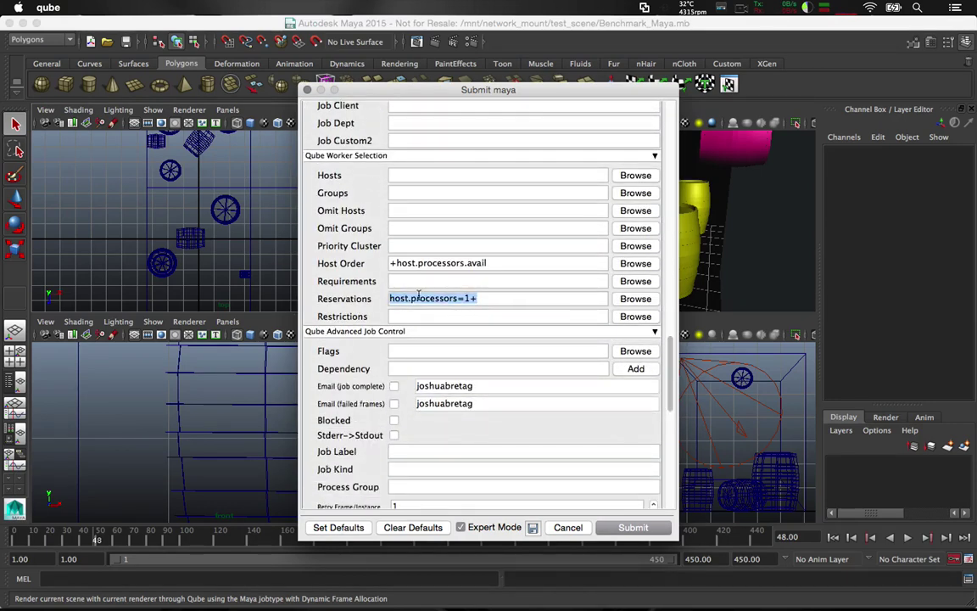
left_click_drag(674, 349, 676, 448)
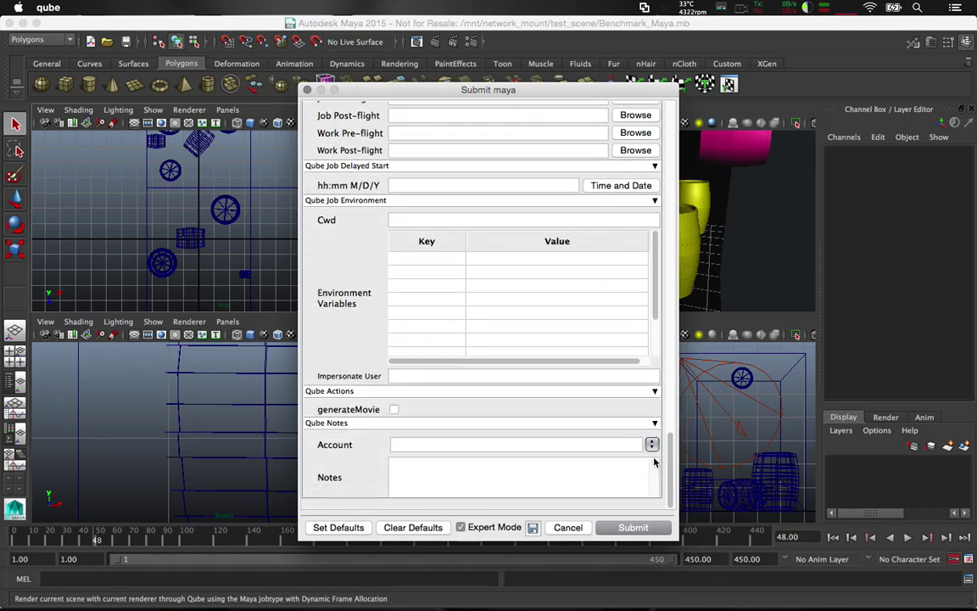
- Submit the Maya render job to Qube and dismiss the job 462 confirmation
left_click(628, 528)
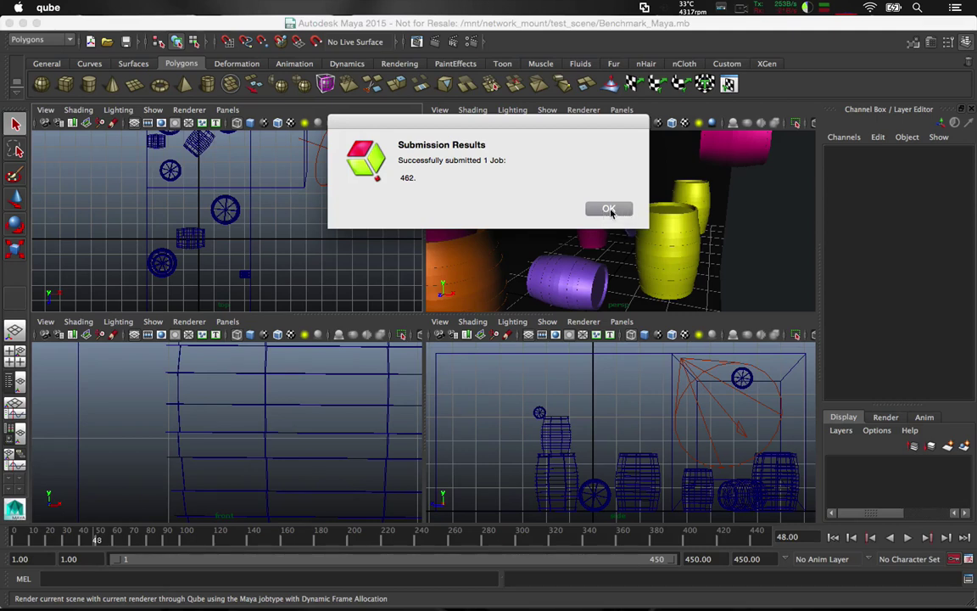
left_click(610, 209)
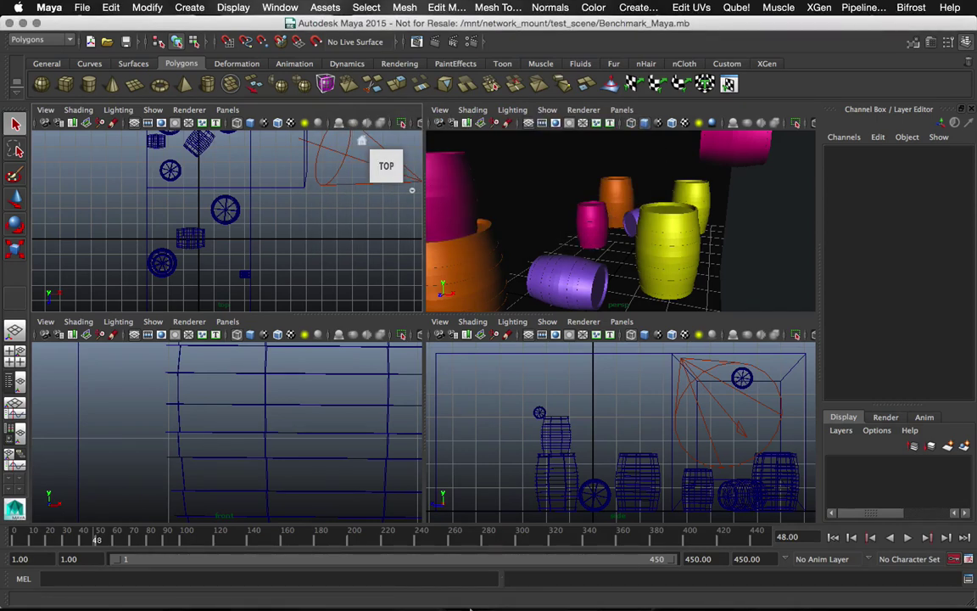
- In WranglerView, select job 462 and view its worker instance and frames list
mouse_move(470, 607)
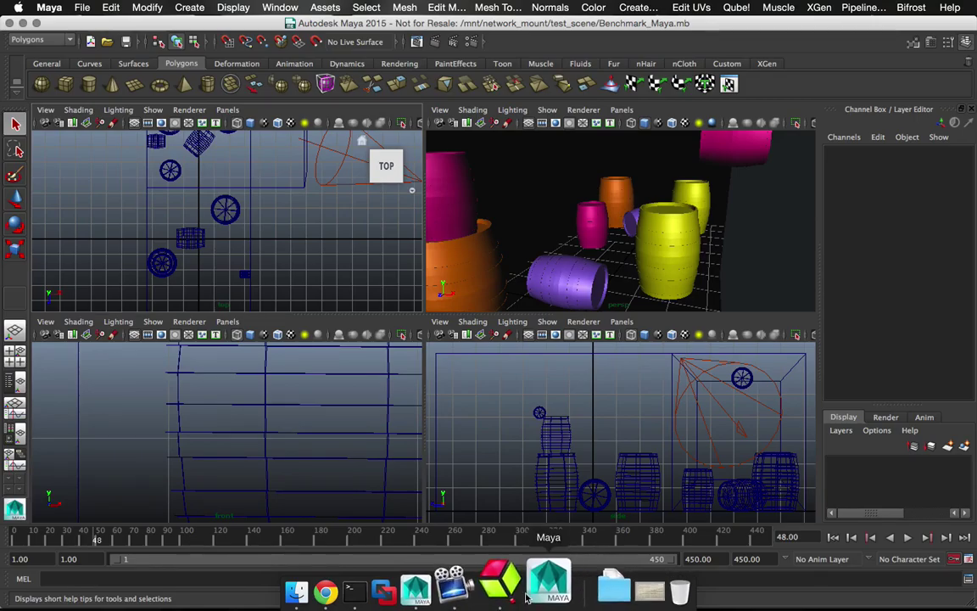
left_click(513, 589)
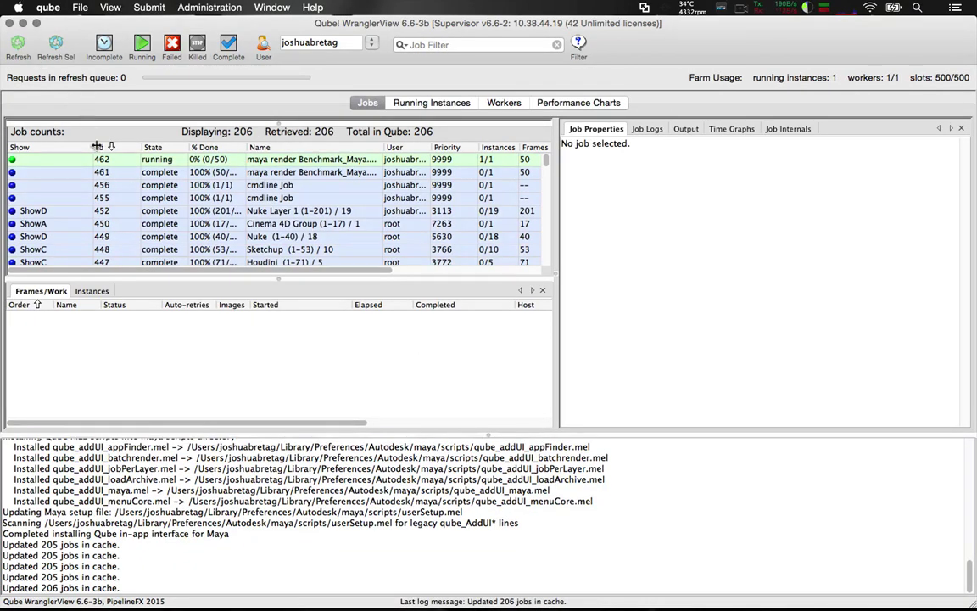
left_click(100, 160)
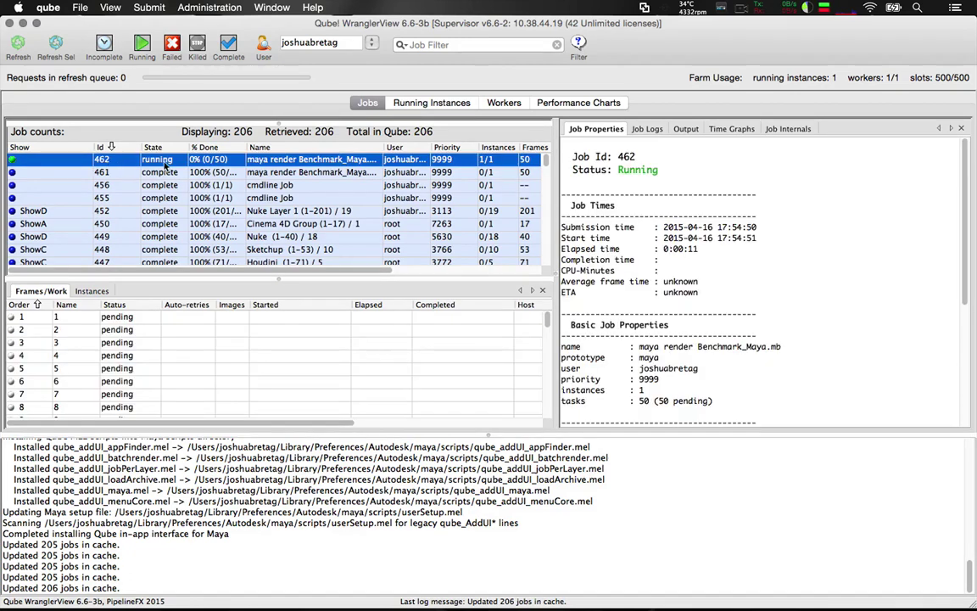
left_click(93, 290)
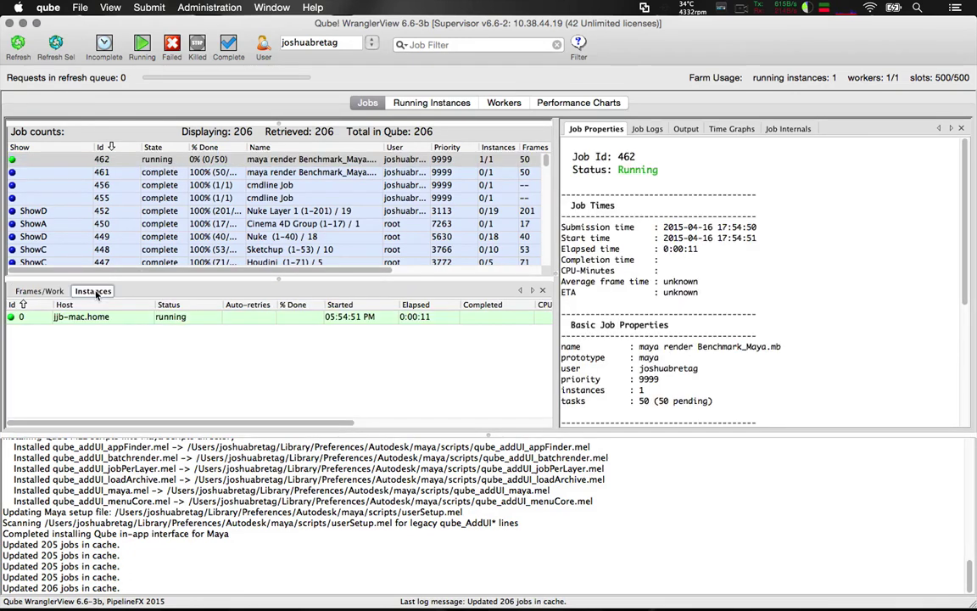
left_click(39, 291)
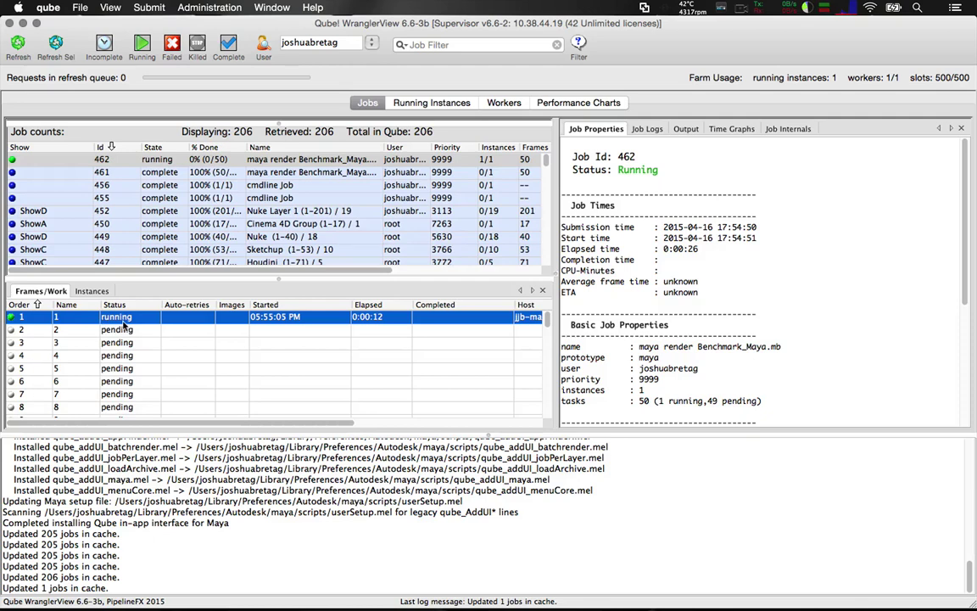